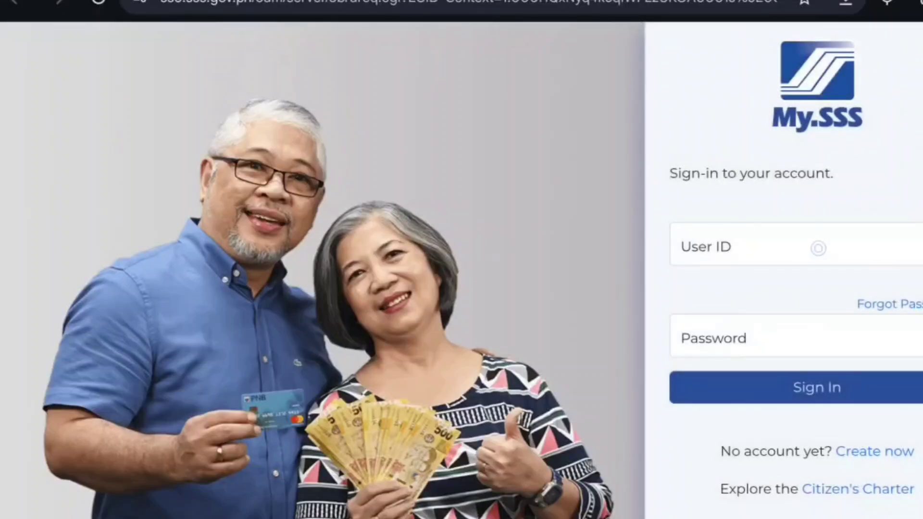
Enter the account's user ID and password and submit them to reach the One Time Pin page
{"action": "left_click", "coordinate": [818, 245]}
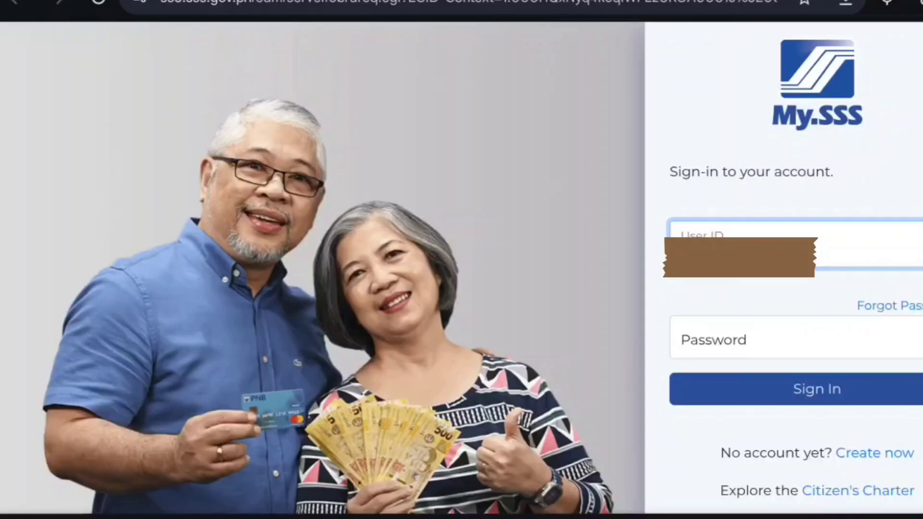
{"action": "left_click", "coordinate": [779, 340]}
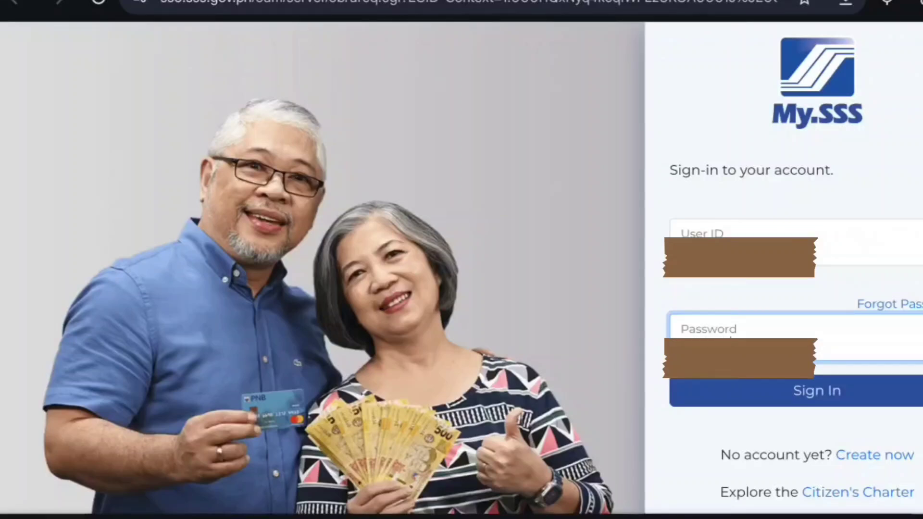
{"action": "left_click", "coordinate": [861, 391]}
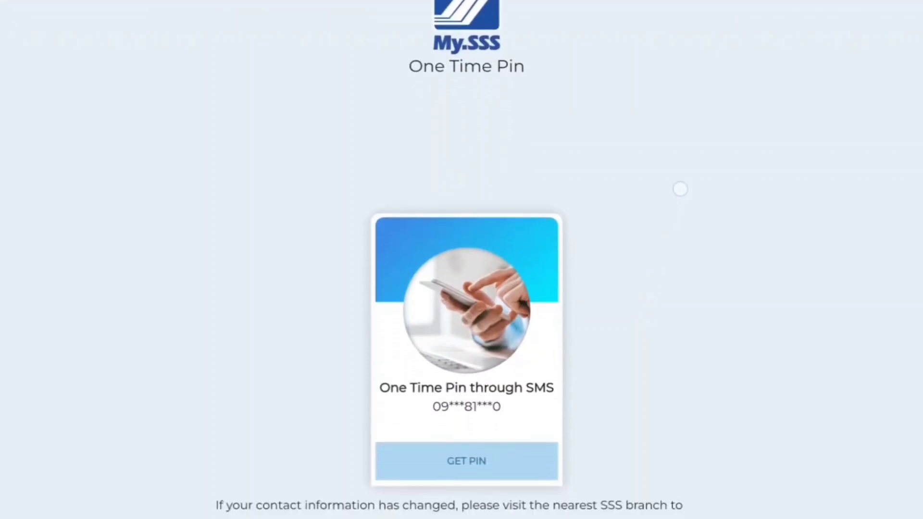
Request the SMS PIN and enter the verification code to log in to the dashboard
{"action": "left_click", "coordinate": [501, 458]}
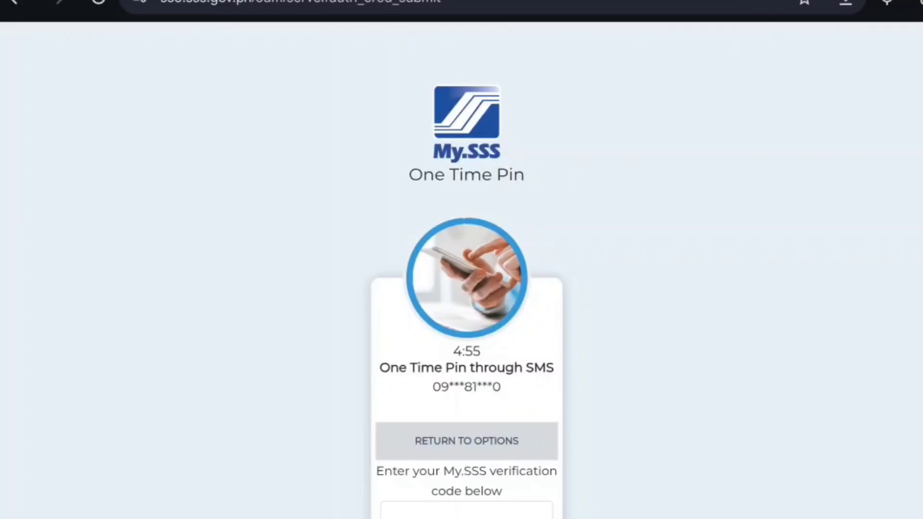
{"action": "scroll", "coordinate": [462, 269], "scroll_direction": "down", "scroll_amount": 3}
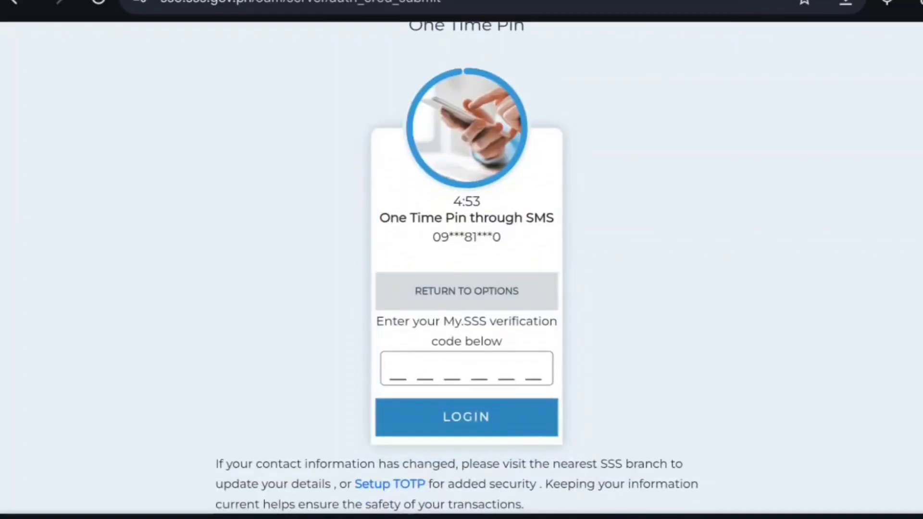
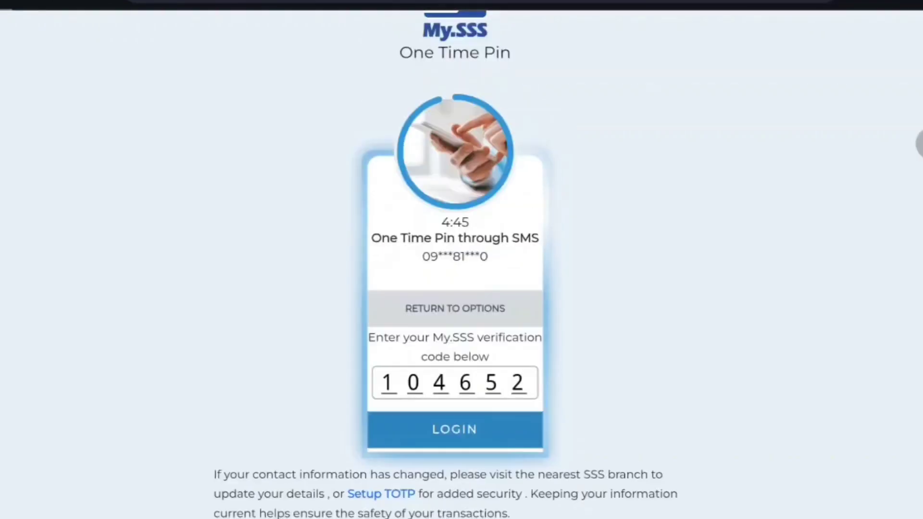
{"action": "key", "text": "Return"}
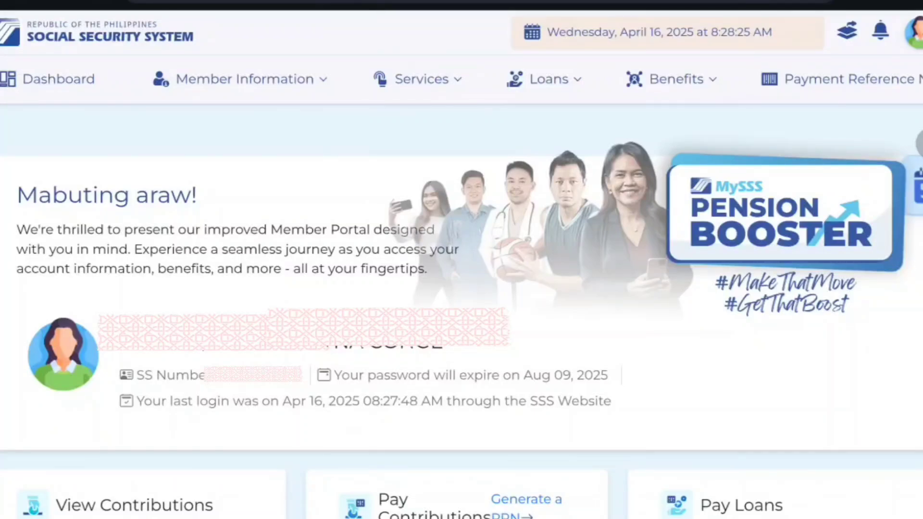
Go to Payment Reference Number > Contributions and bring the Generate PRN form into view
{"action": "left_click", "coordinate": [843, 84]}
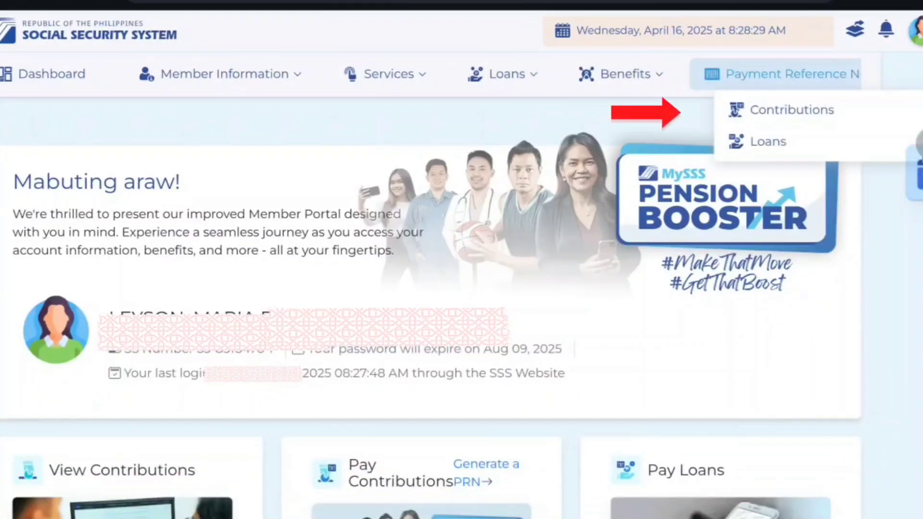
{"action": "left_click", "coordinate": [792, 109]}
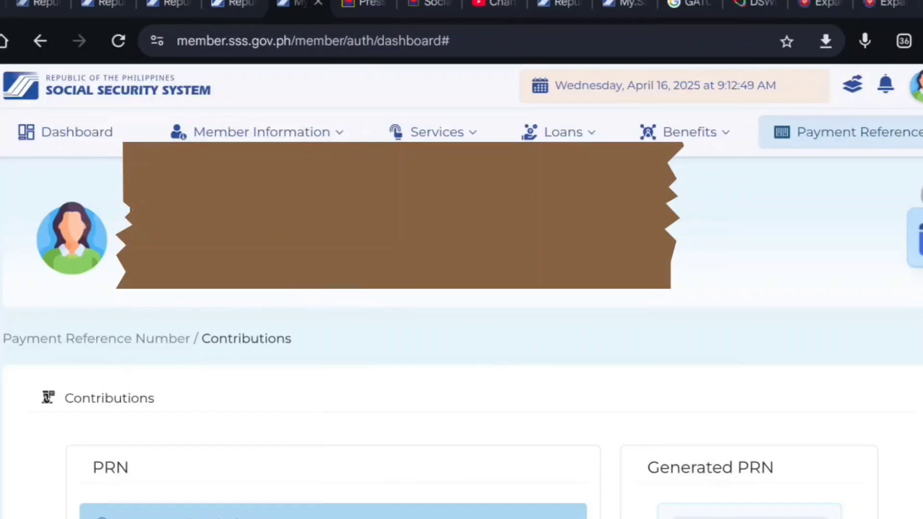
{"action": "scroll", "coordinate": [515, 360], "scroll_direction": "down", "scroll_amount": 5}
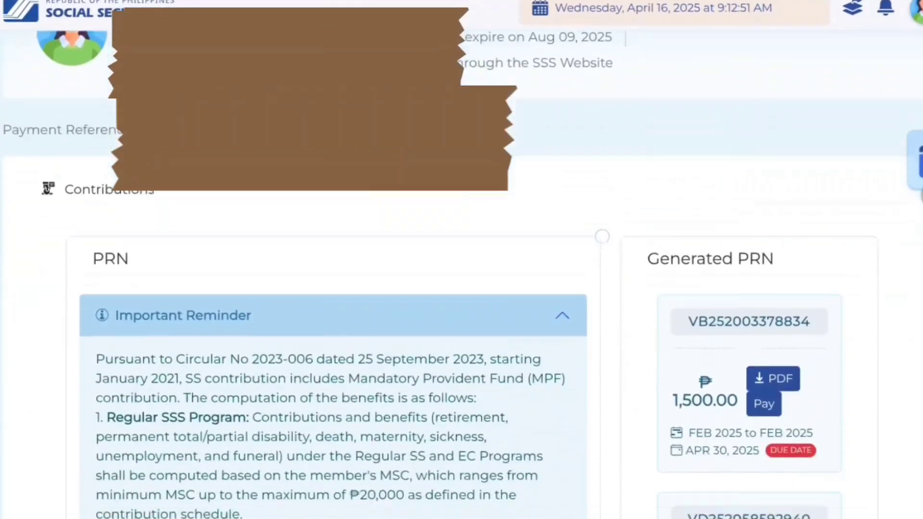
{"action": "scroll", "coordinate": [459, 392], "scroll_direction": "down", "scroll_amount": 9}
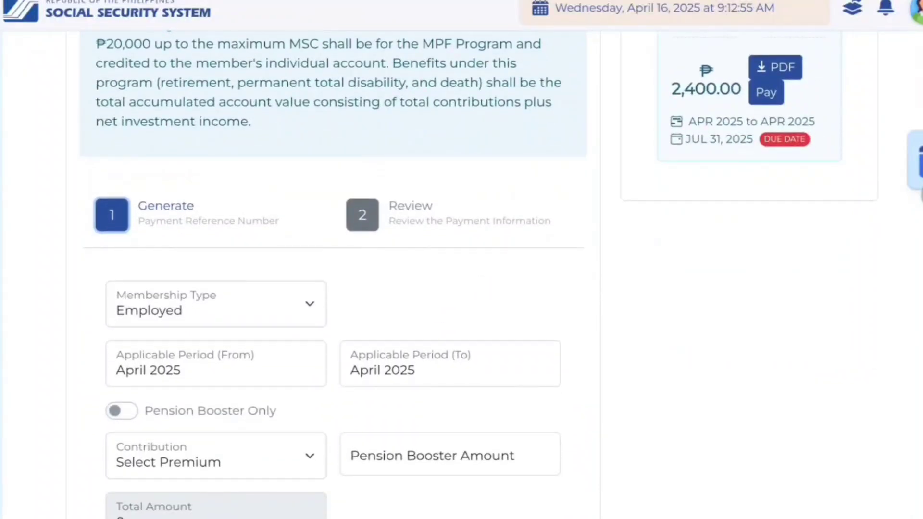
Set Membership Type to Voluntary and the applicable period start to April 2025
{"action": "scroll", "coordinate": [412, 290], "scroll_direction": "down", "scroll_amount": 1}
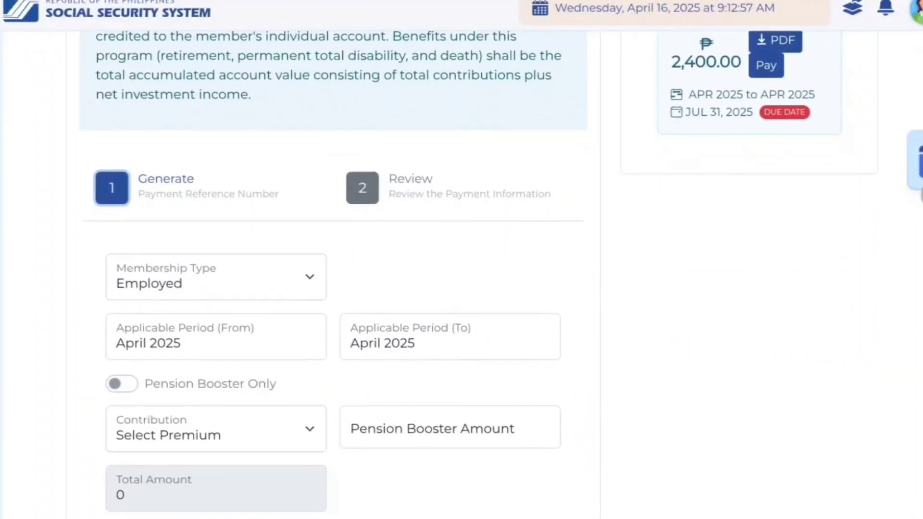
{"action": "left_click", "coordinate": [282, 278]}
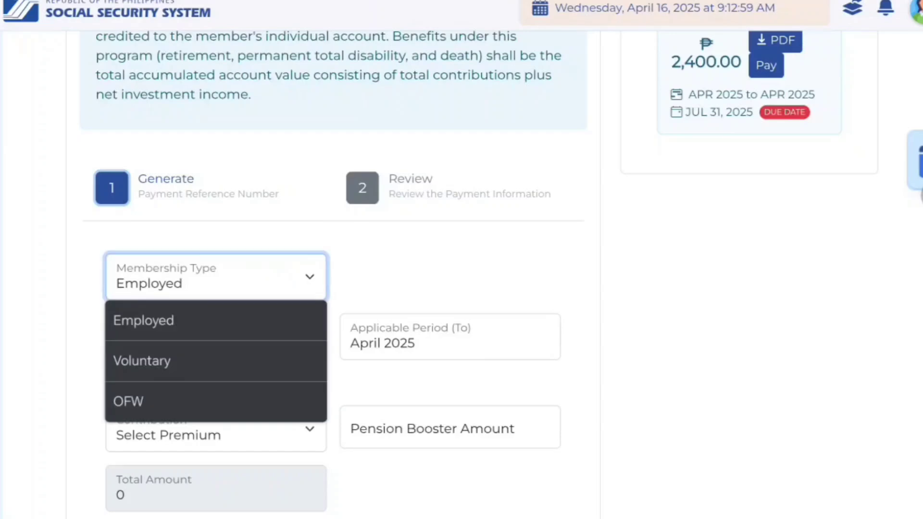
{"action": "left_click", "coordinate": [235, 367]}
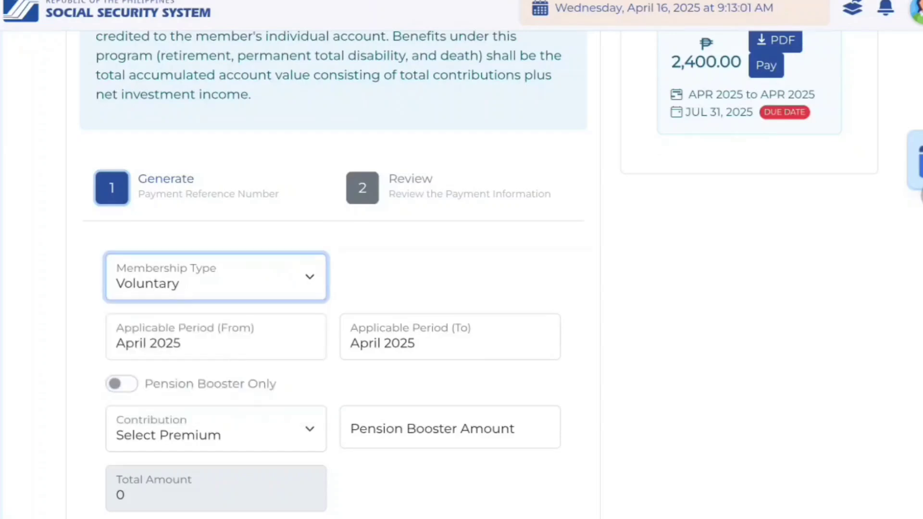
{"action": "scroll", "coordinate": [303, 361], "scroll_direction": "down", "scroll_amount": 3}
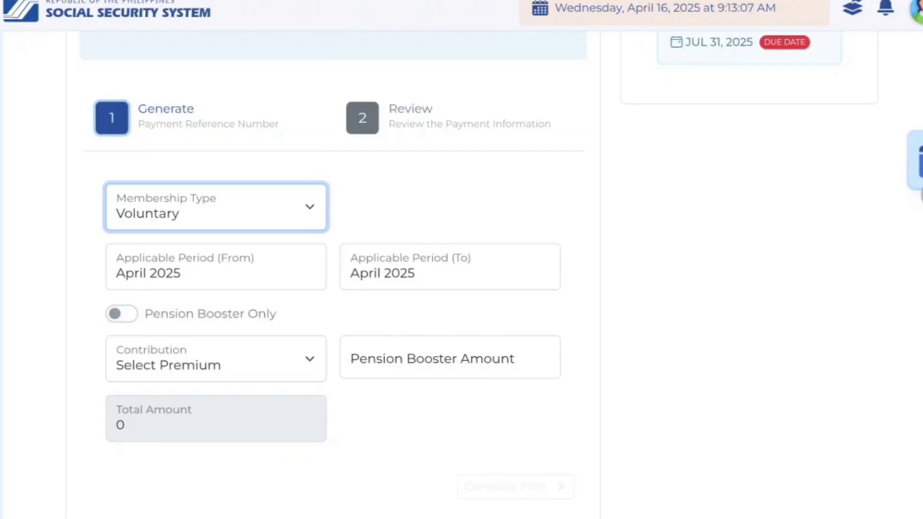
{"action": "left_click", "coordinate": [272, 265]}
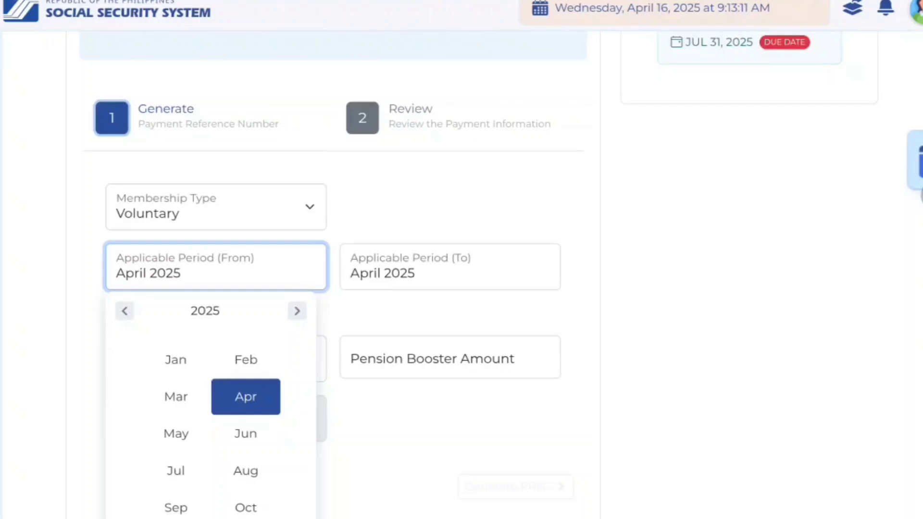
{"action": "left_click", "coordinate": [246, 396]}
Try Pension Booster Only with a booster amount, then switch it off again
{"action": "scroll", "coordinate": [339, 260], "scroll_direction": "down", "scroll_amount": 1}
{"action": "scroll", "coordinate": [339, 259], "scroll_direction": "down", "scroll_amount": 1}
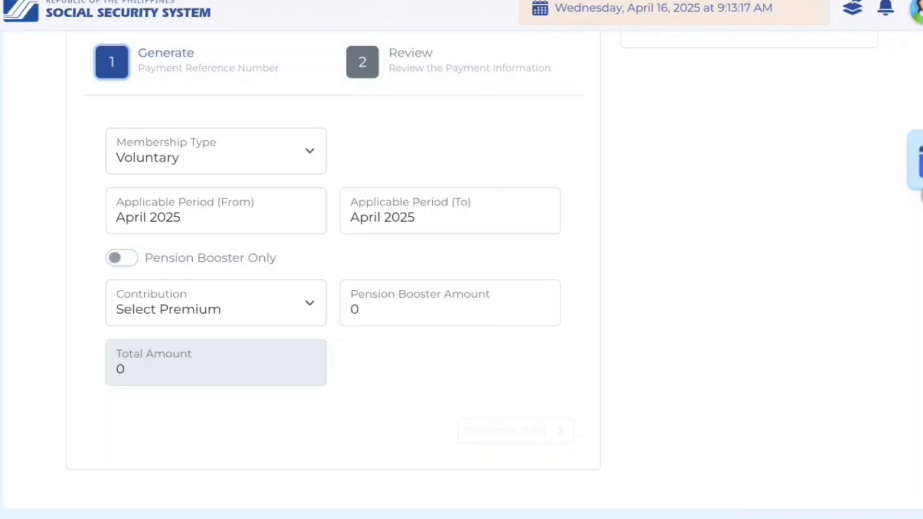
{"action": "left_click", "coordinate": [121, 258]}
{"action": "left_click", "coordinate": [450, 303]}
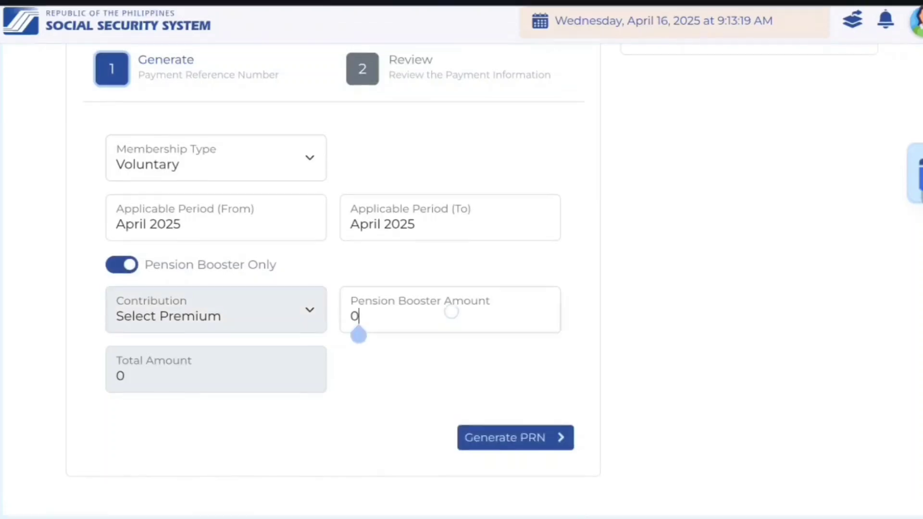
{"action": "key", "text": "BackSpace"}
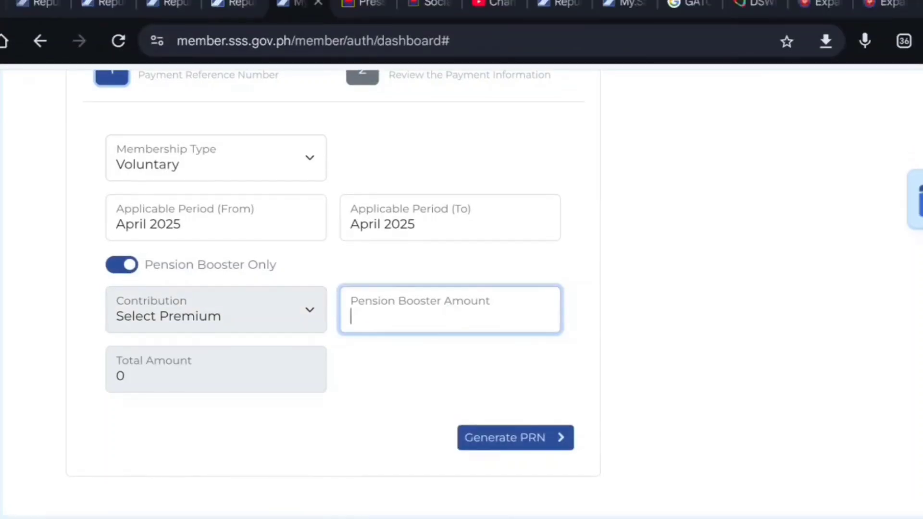
{"action": "type", "text": "500"}
{"action": "key", "text": "BackSpace"}
{"action": "key", "text": "BackSpace"}
{"action": "key", "text": "BackSpace"}
{"action": "left_click", "coordinate": [118, 266]}
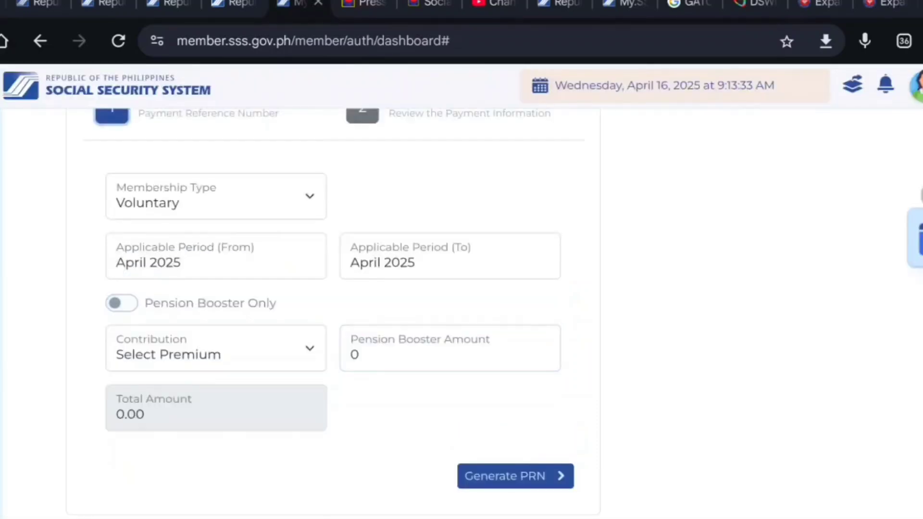
{"action": "scroll", "coordinate": [419, 359], "scroll_direction": "down", "scroll_amount": 2}
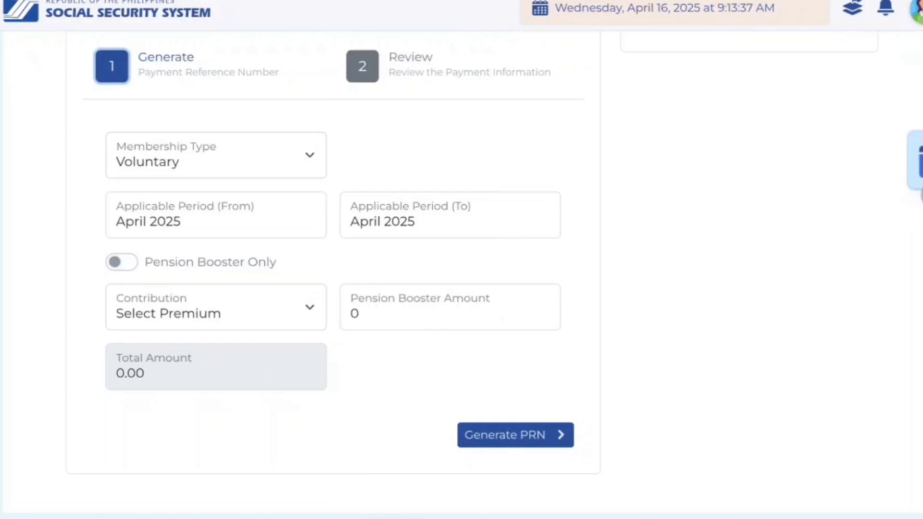
Pick 2,400 from the Contribution premium list so the total reads 2,400.00
{"action": "left_click", "coordinate": [263, 313]}
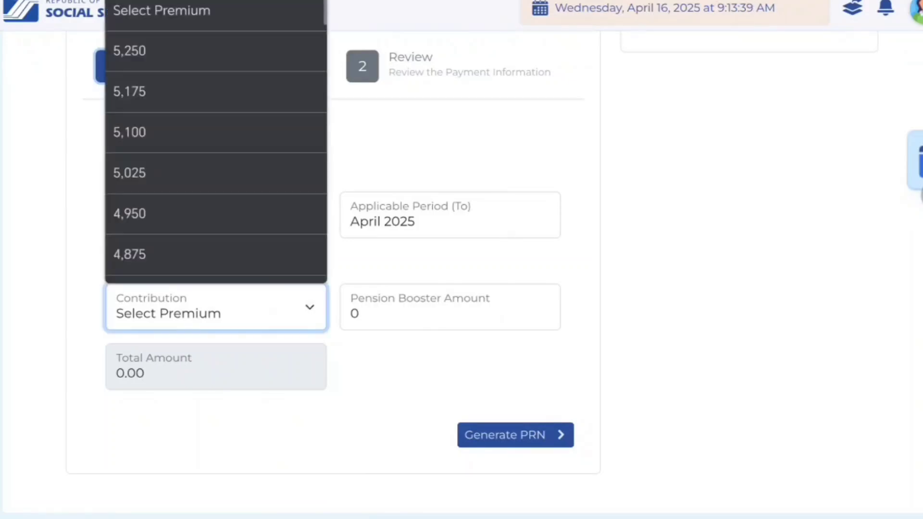
{"action": "mouse_move", "coordinate": [258, 247]}
{"action": "left_mouse_down"}
{"action": "mouse_move", "coordinate": [263, 210]}
{"action": "mouse_move", "coordinate": [264, 259]}
{"action": "left_mouse_up"}
{"action": "left_click_drag", "start_coordinate": [253, 233], "coordinate": [322, 79]}
{"action": "left_click_drag", "start_coordinate": [249, 215], "coordinate": [315, 84]}
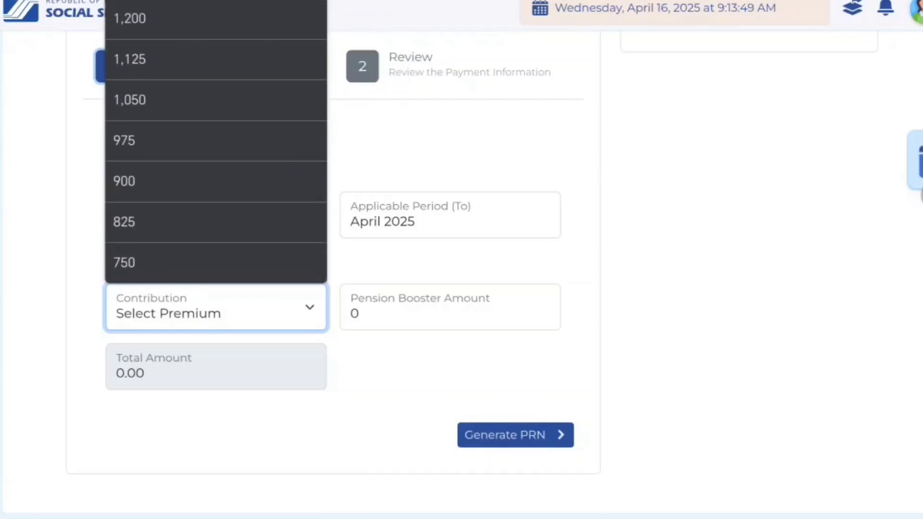
{"action": "left_click_drag", "start_coordinate": [269, 126], "coordinate": [262, 281]}
{"action": "mouse_move", "coordinate": [274, 212]}
{"action": "left_mouse_down"}
{"action": "mouse_move", "coordinate": [270, 276]}
{"action": "mouse_move", "coordinate": [274, 206]}
{"action": "mouse_move", "coordinate": [266, 266]}
{"action": "mouse_move", "coordinate": [266, 204]}
{"action": "mouse_move", "coordinate": [268, 216]}
{"action": "left_mouse_up"}
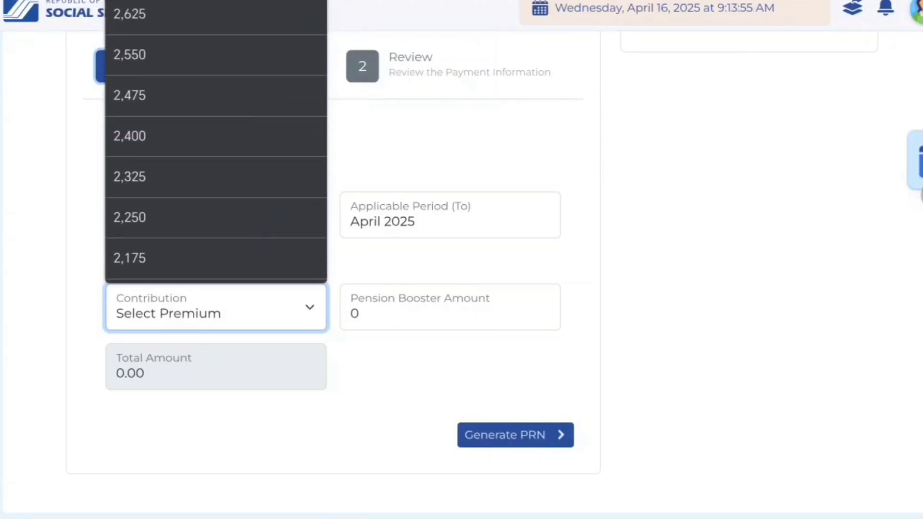
{"action": "left_click", "coordinate": [216, 136]}
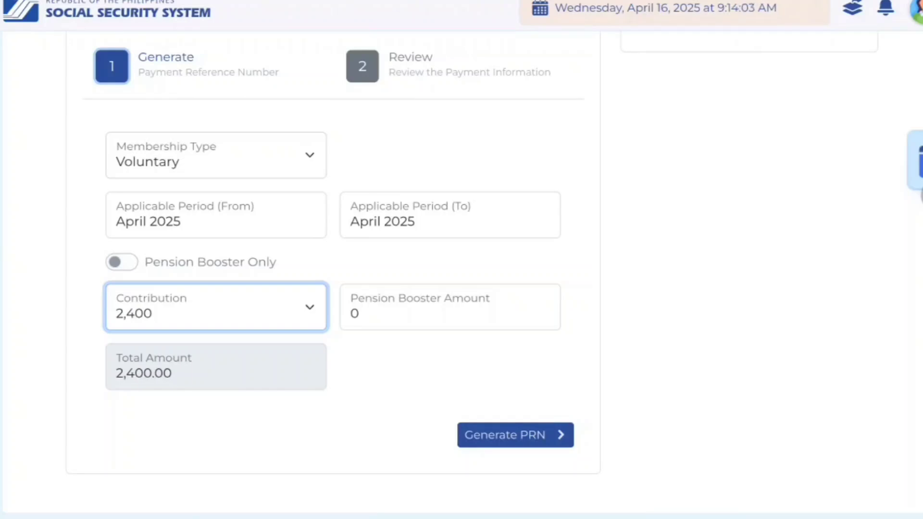
Generate the PRN, review its details, and find the new April 2025 card
{"action": "left_click", "coordinate": [521, 435]}
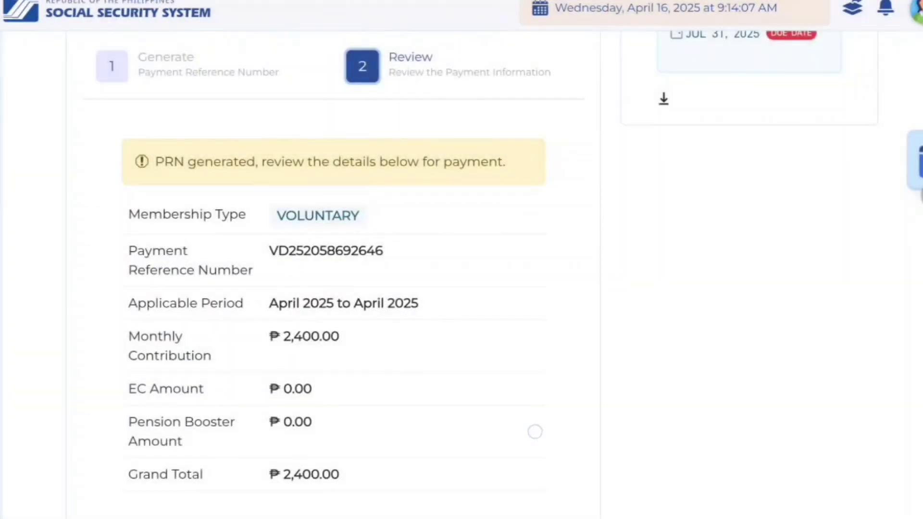
{"action": "scroll", "coordinate": [534, 431], "scroll_direction": "down", "scroll_amount": 2}
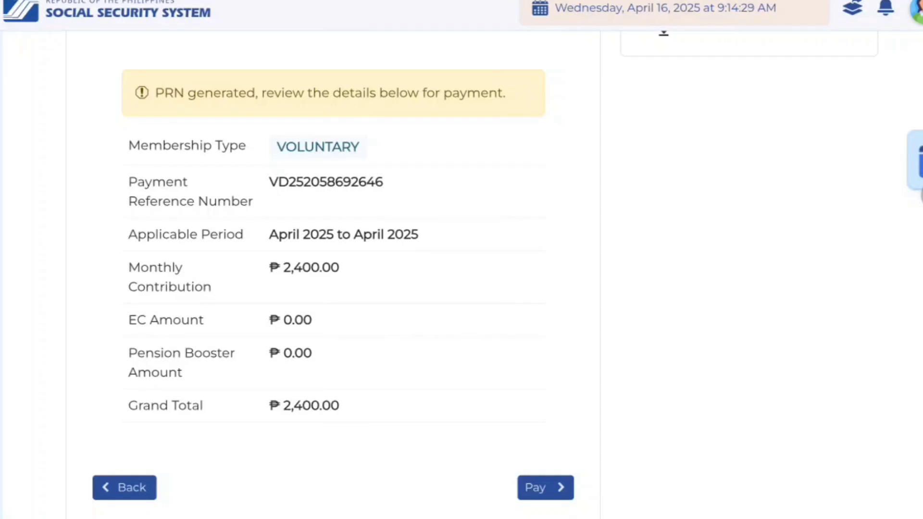
{"action": "scroll", "coordinate": [500, 284], "scroll_direction": "up", "scroll_amount": 3}
{"action": "scroll", "coordinate": [535, 240], "scroll_direction": "up", "scroll_amount": 3}
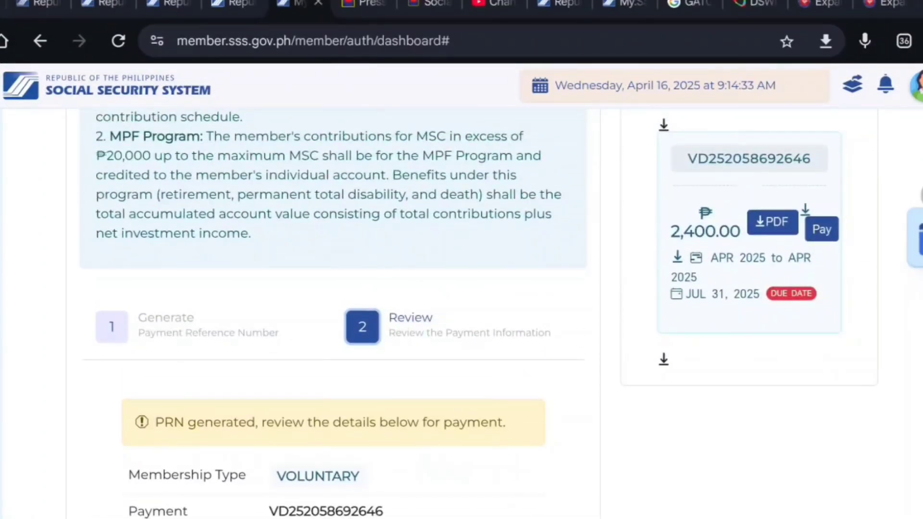
{"action": "scroll", "coordinate": [788, 421], "scroll_direction": "up", "scroll_amount": 1}
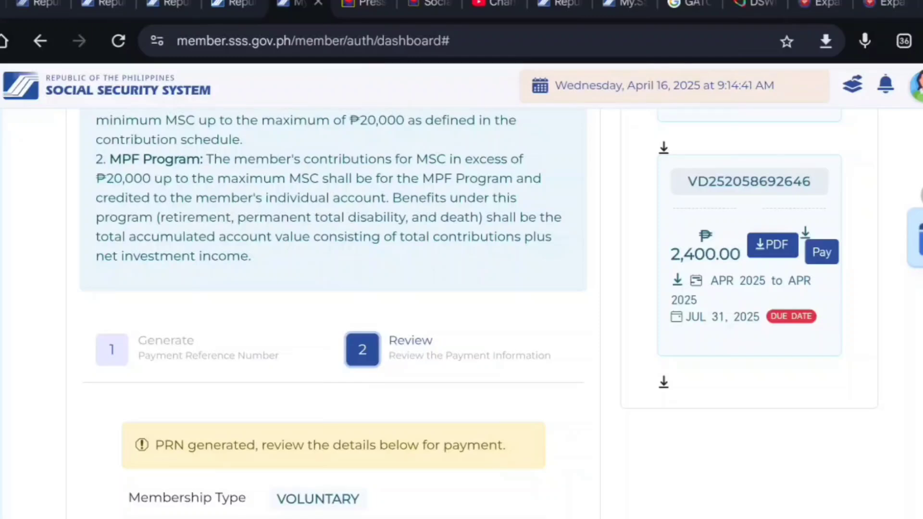
Save the new PRN card's PDF statement and view it, showing P2,400.00 due July 31, 2025
{"action": "left_click", "coordinate": [768, 248]}
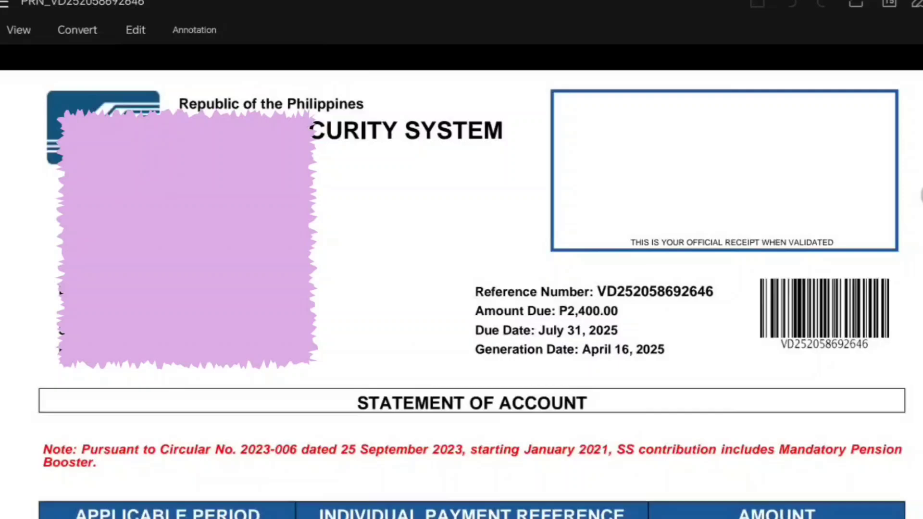
{"action": "left_click_drag", "start_coordinate": [439, 487], "coordinate": [494, 289]}
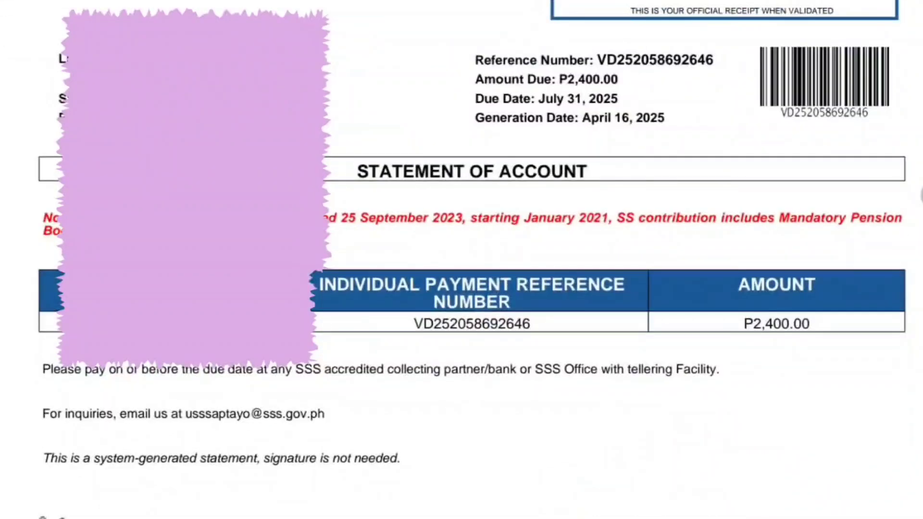